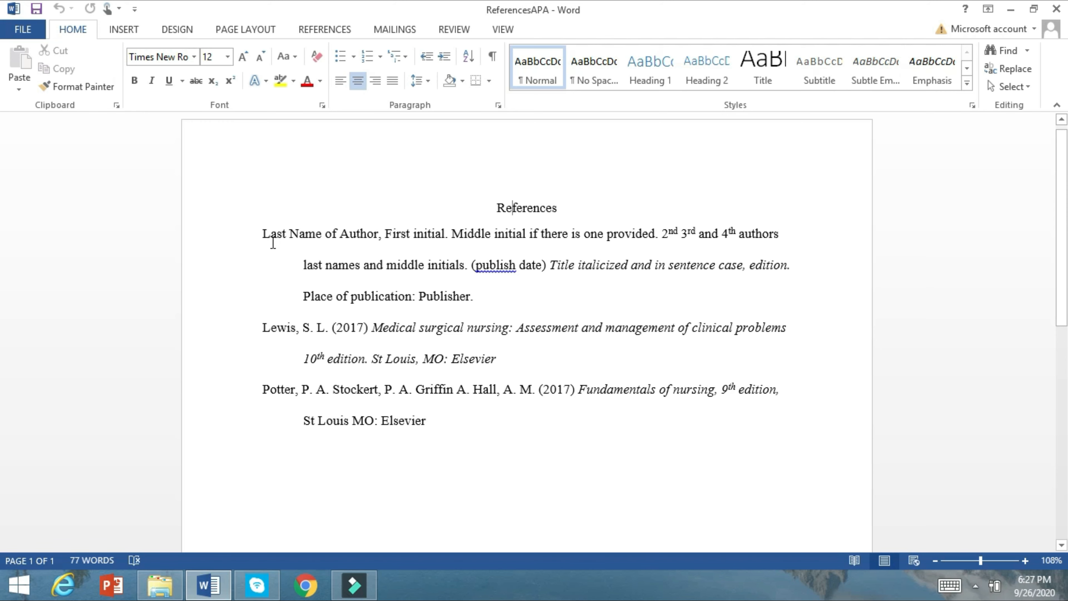
click(262, 234)
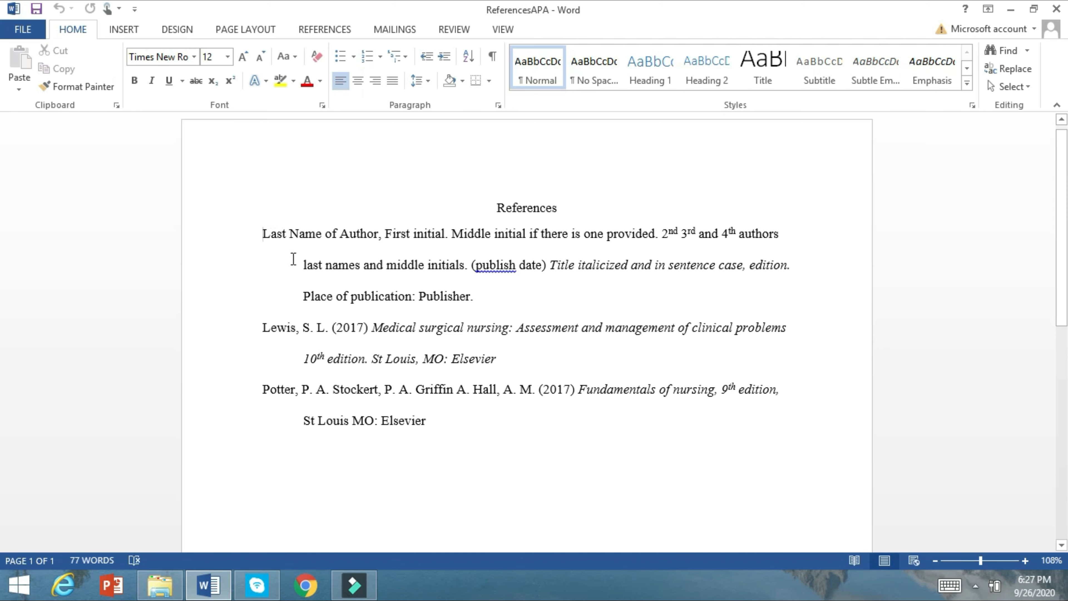
click(302, 264)
click(263, 235)
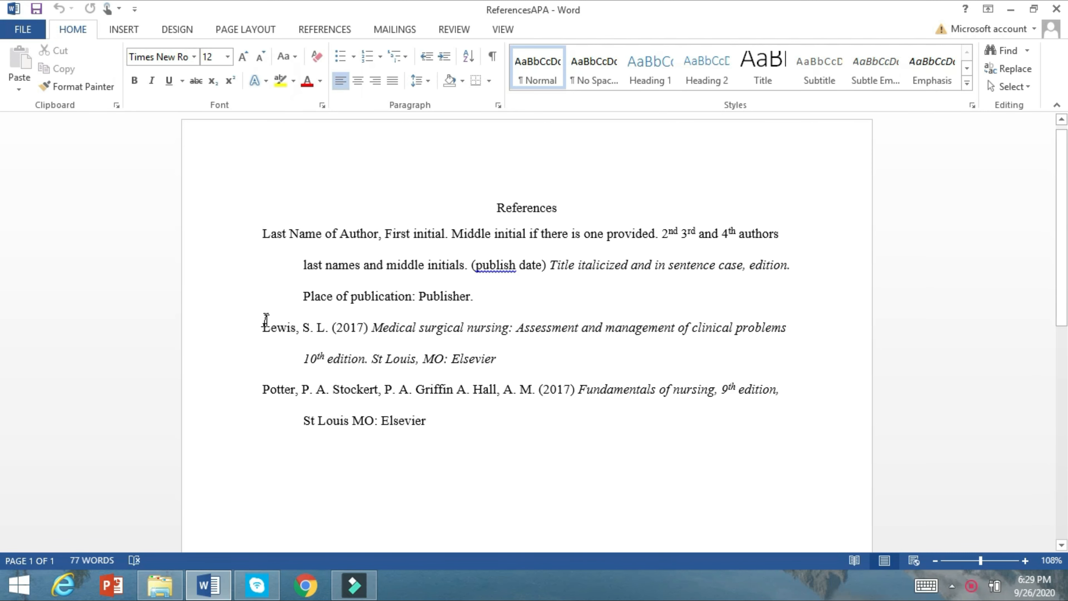
Try highlighting the lead author's name in the medical surgical nursing reference in yellow and undo the highlight
click(262, 327)
drag(271, 327, 303, 327)
drag(306, 328, 326, 325)
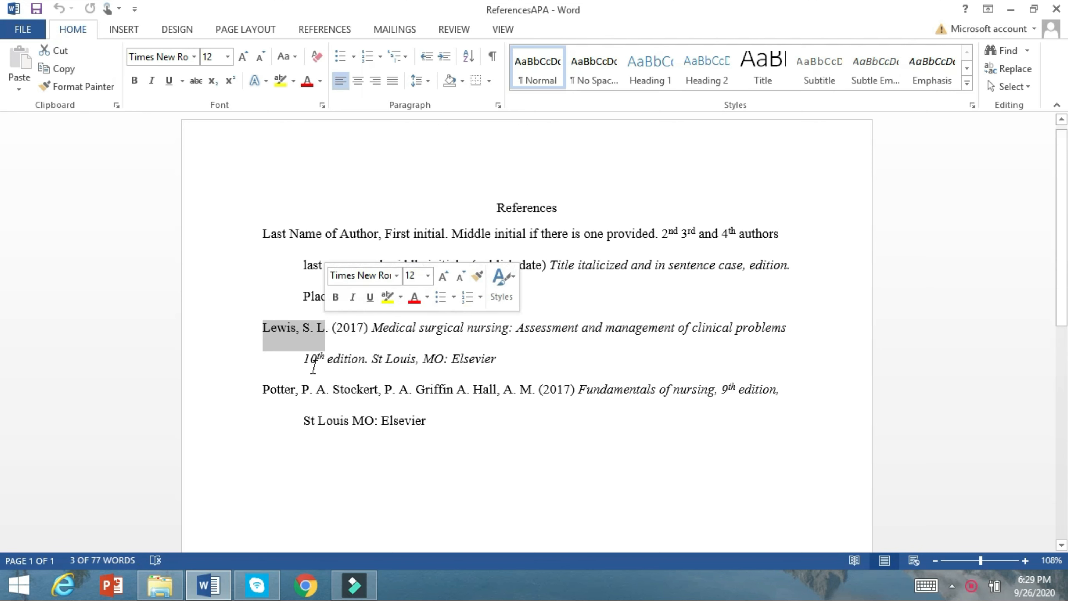
click(385, 296)
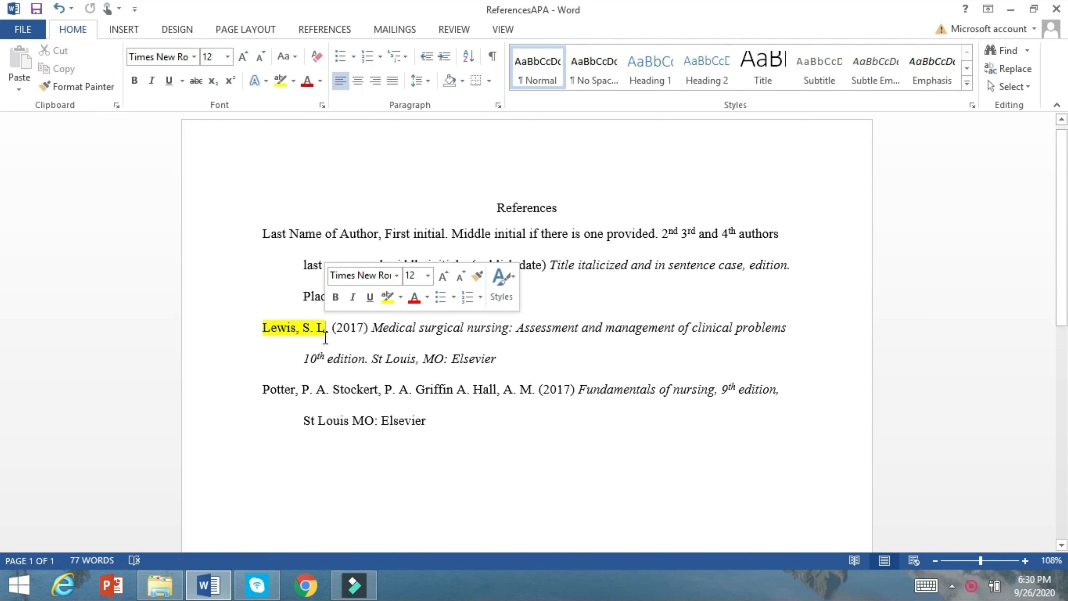
text(.)
key(ctrl+z)
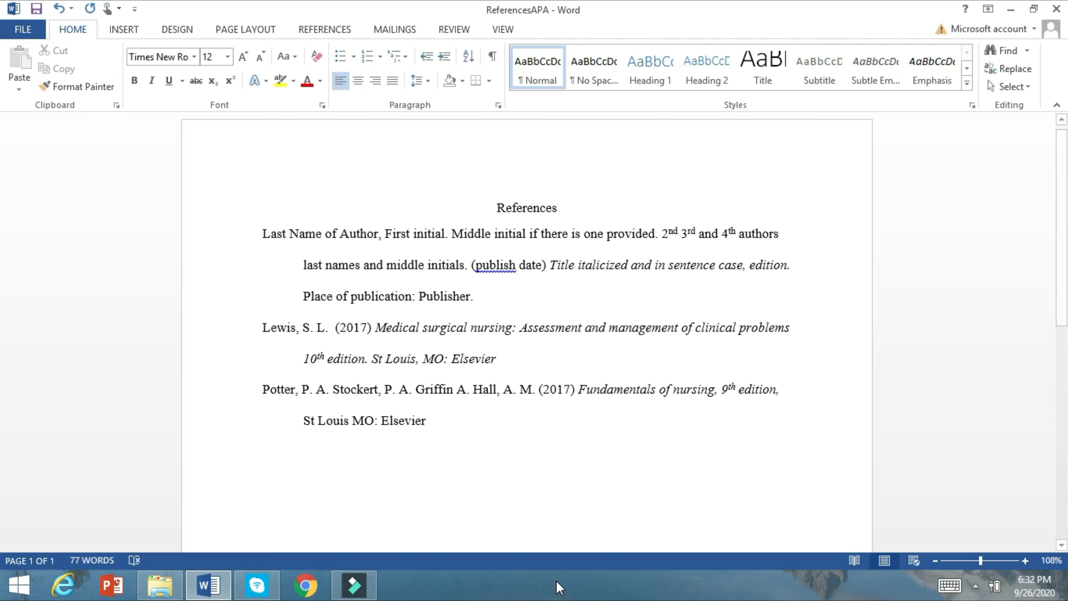
Add the second author's last name and first initial after the lead author in the medical surgical nursing reference
click(559, 587)
text(Bucher)
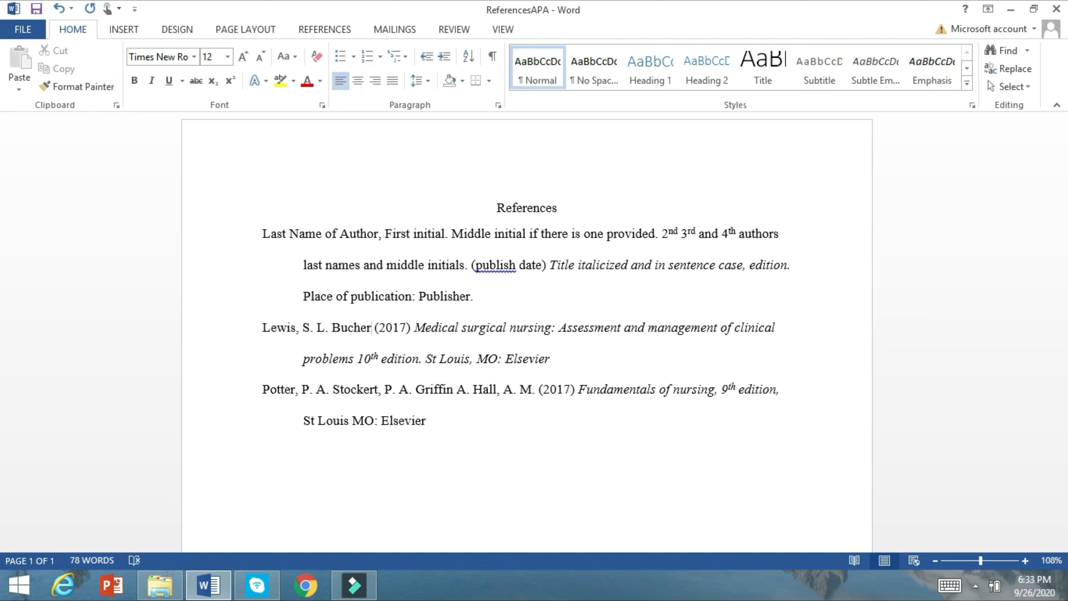
text(, L)
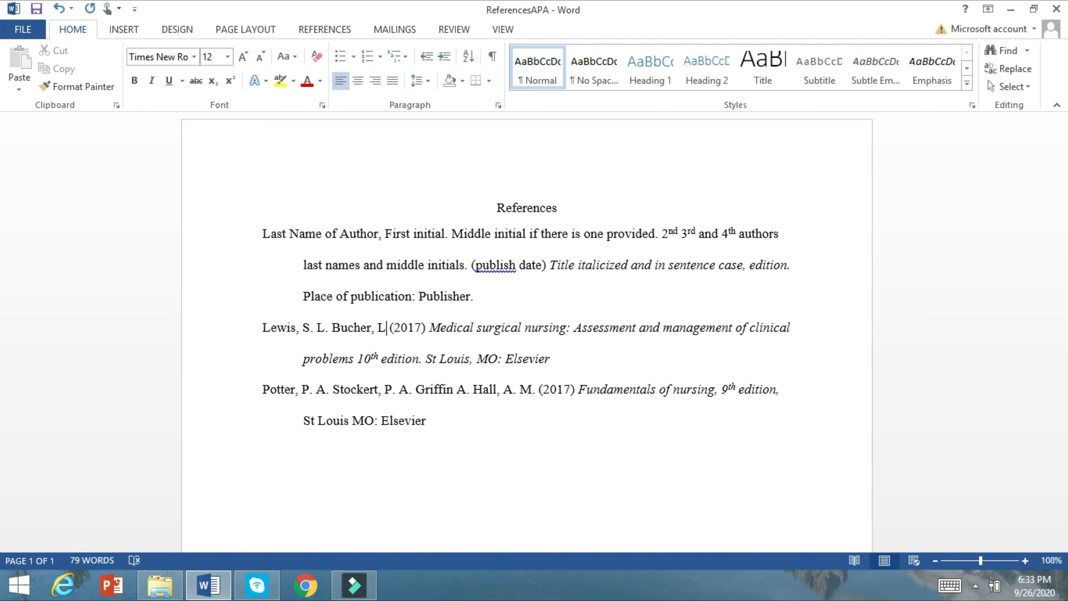
text(.)
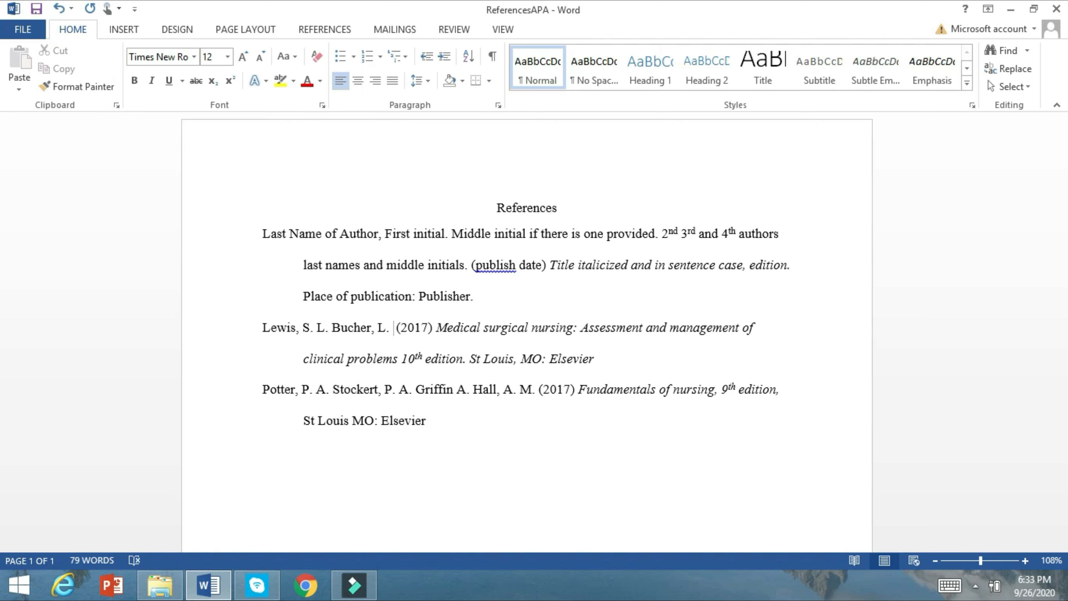
Add the third author's last name and first initial before the publication year in the medical surgical nursing reference
text( McL)
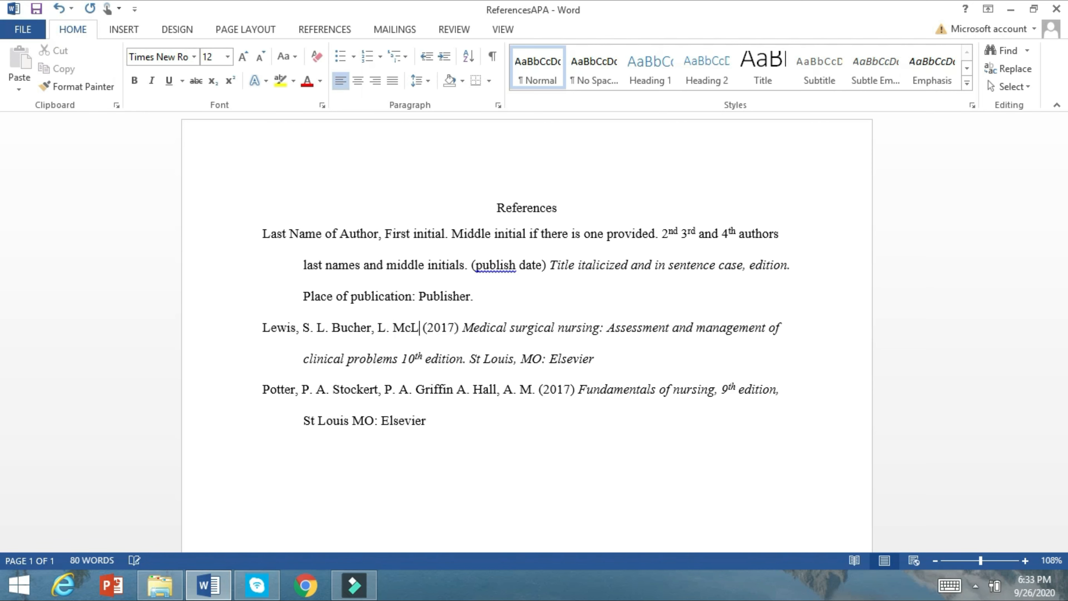
text(ean)
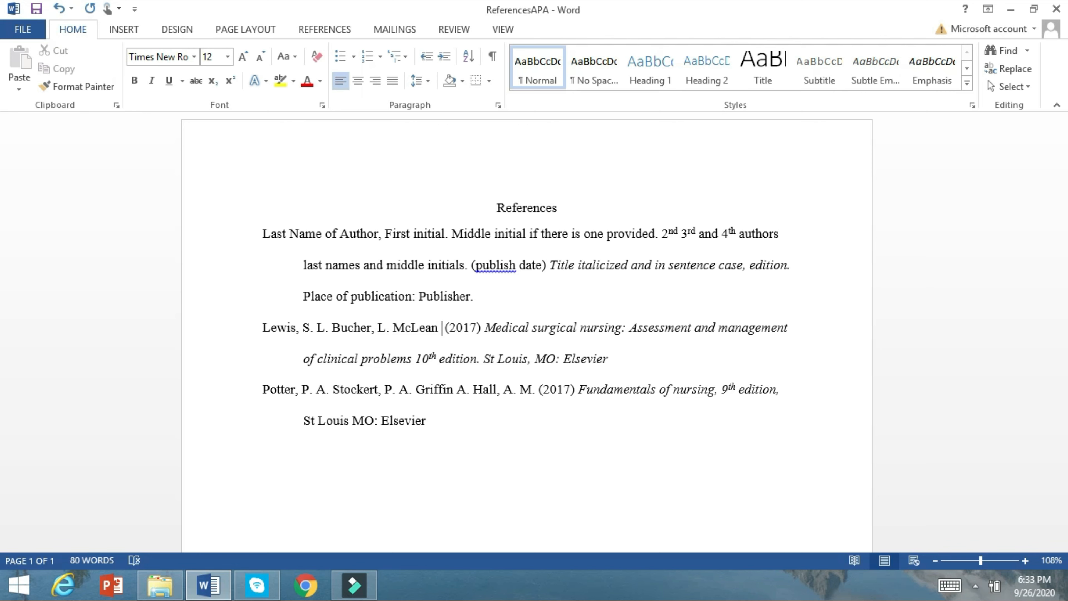
text( M )
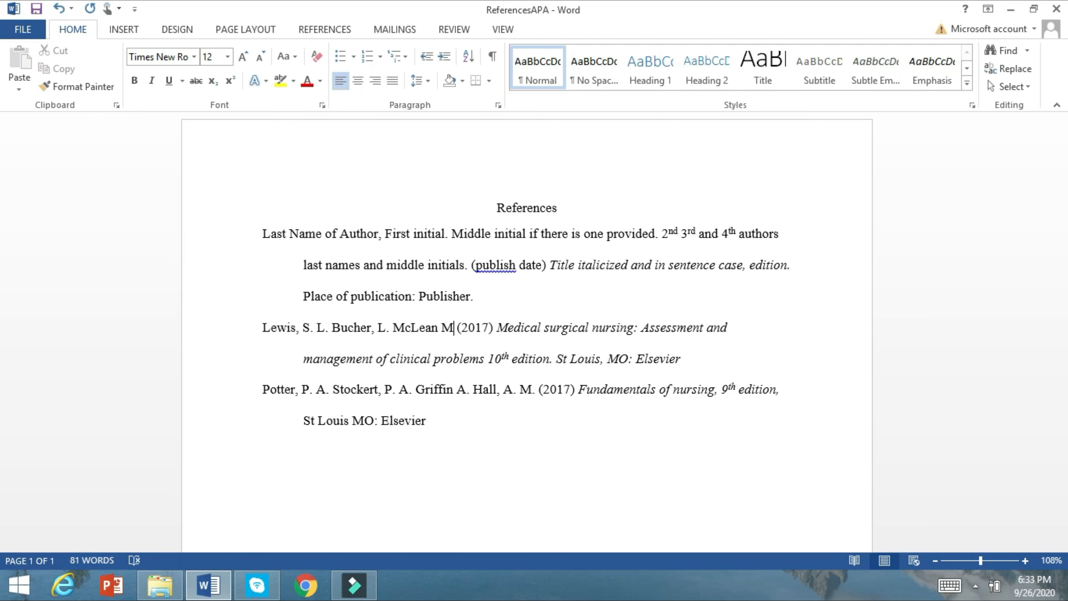
text(.)
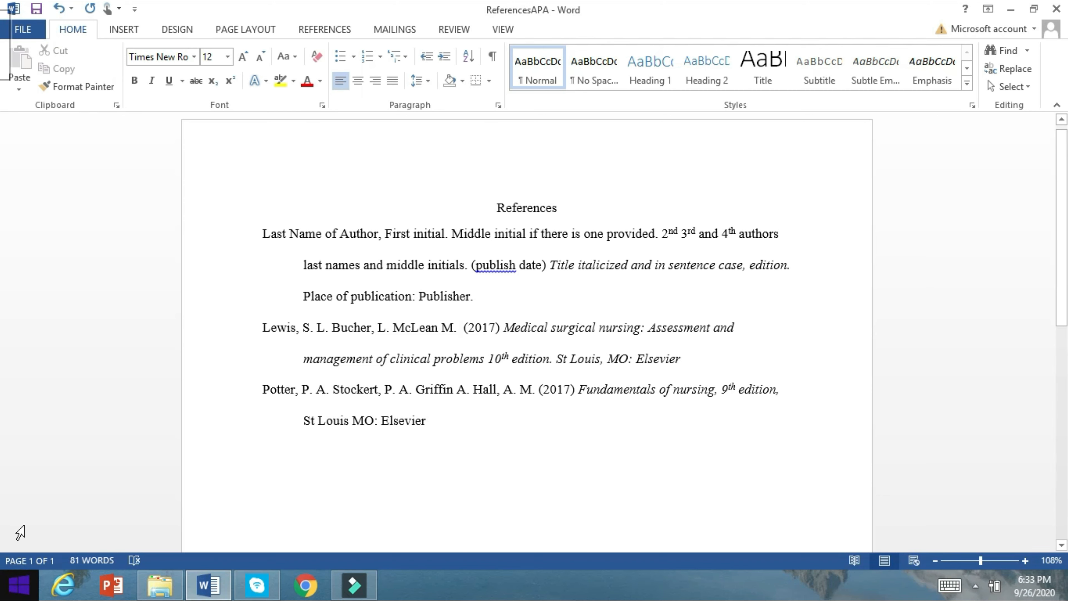
Complete the author list of the medical surgical nursing reference with the fourth author's last name, a comma and the first initial
text(Har)
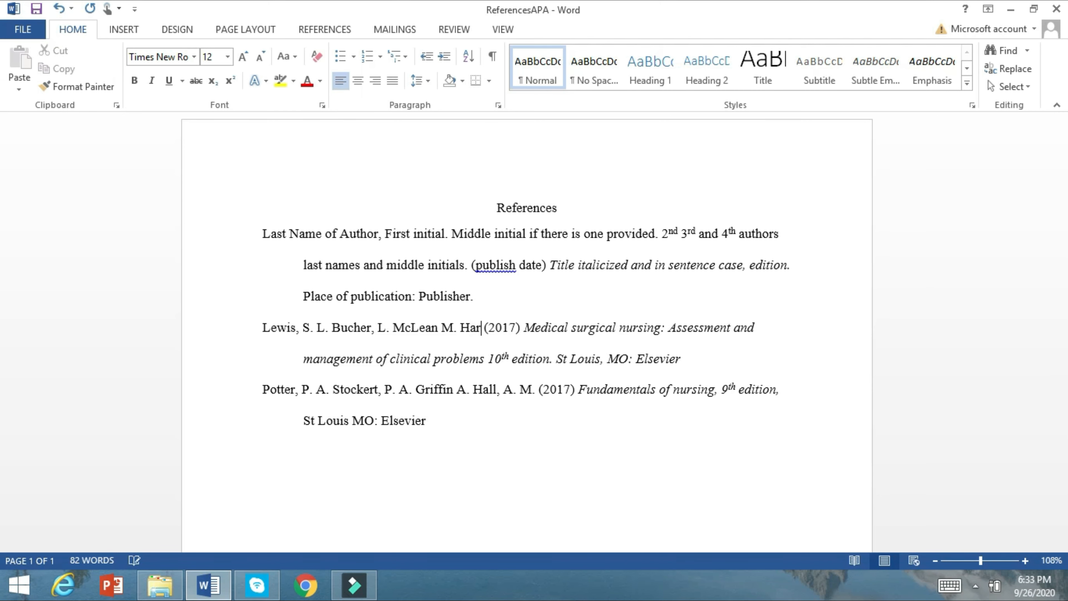
text(ding )
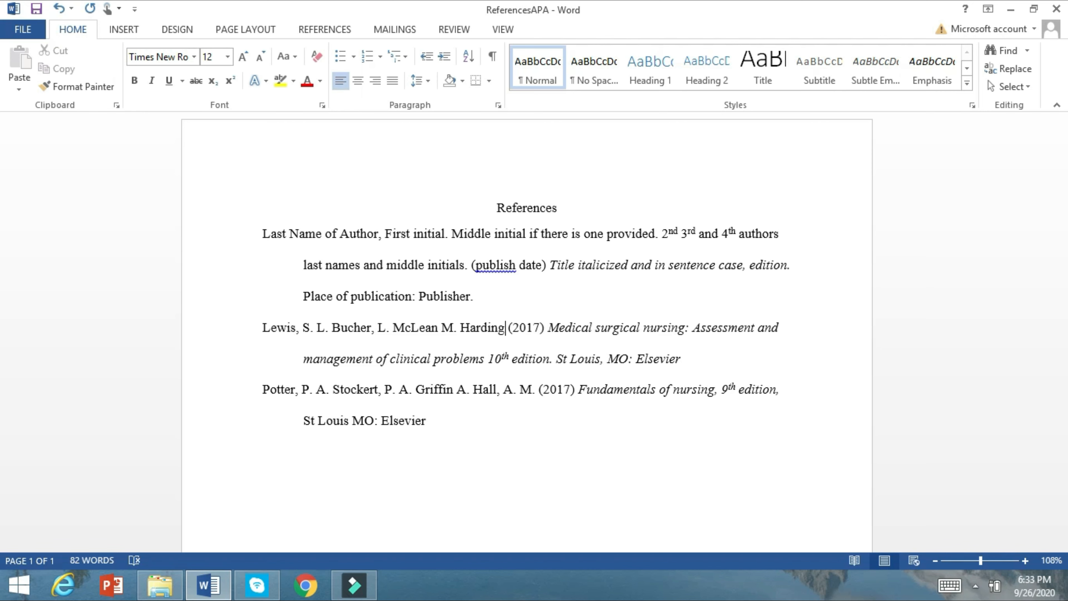
text(, )
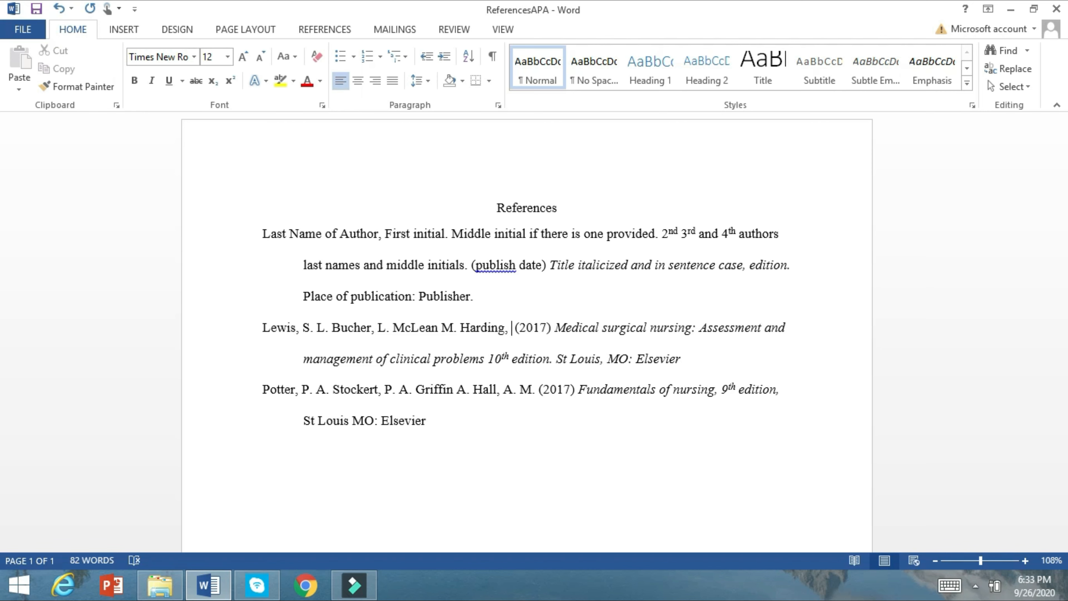
text(M)
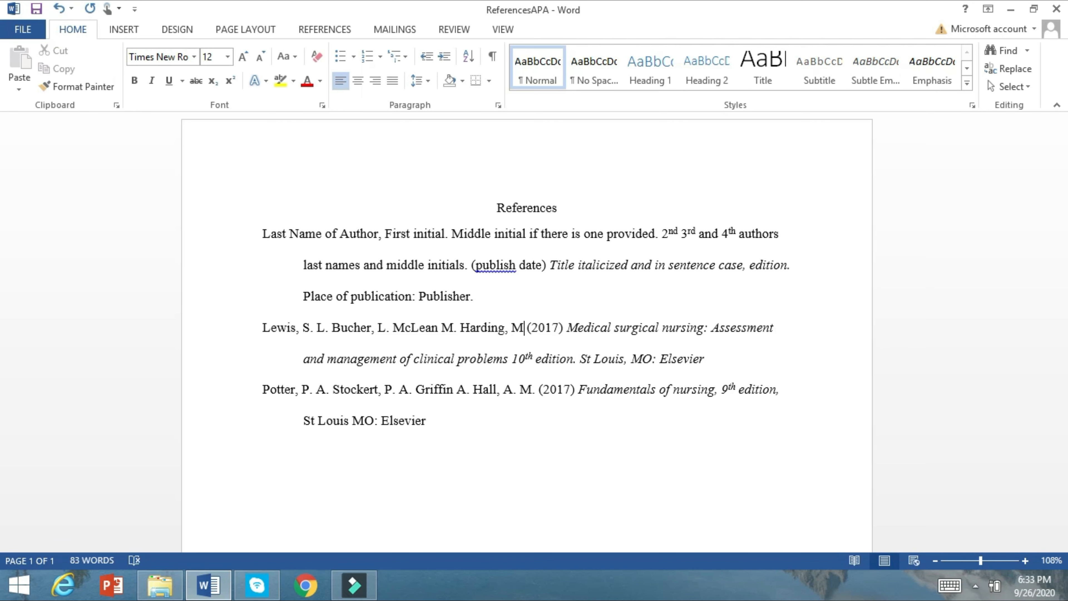
text(.)
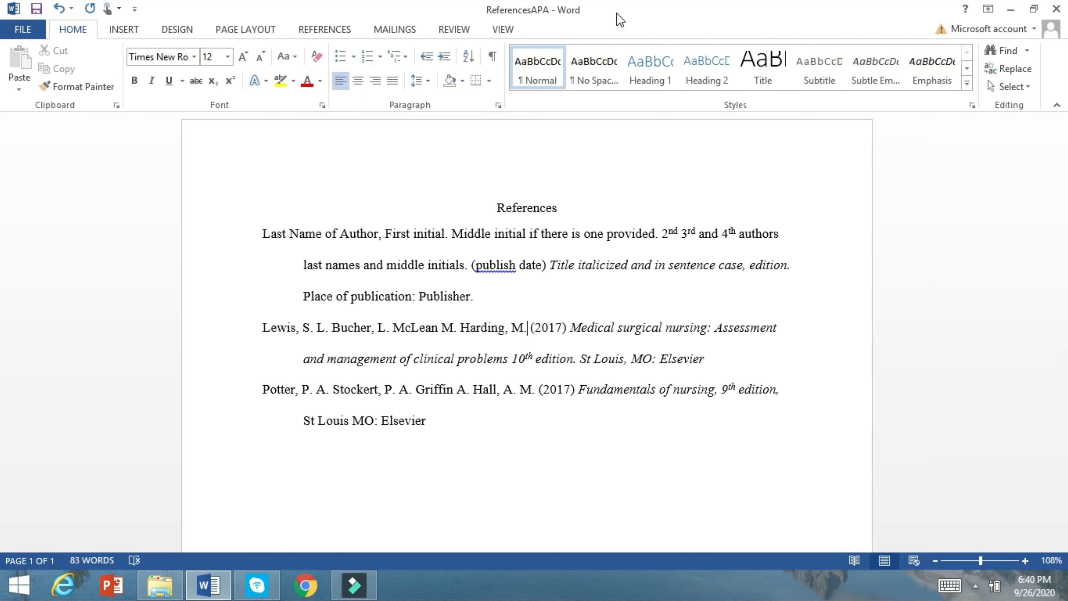
Move the ReferencesAPA window aside and bring up the ReferencesERROR document in its own window on the desktop
drag(632, 19, 528, 421)
click(159, 585)
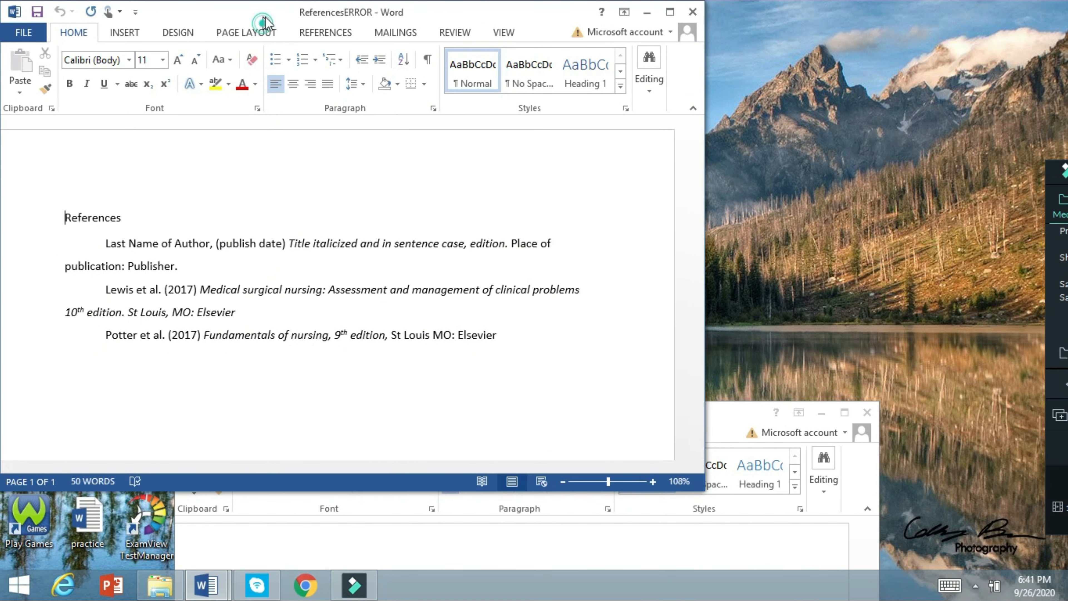
drag(265, 19, 491, 52)
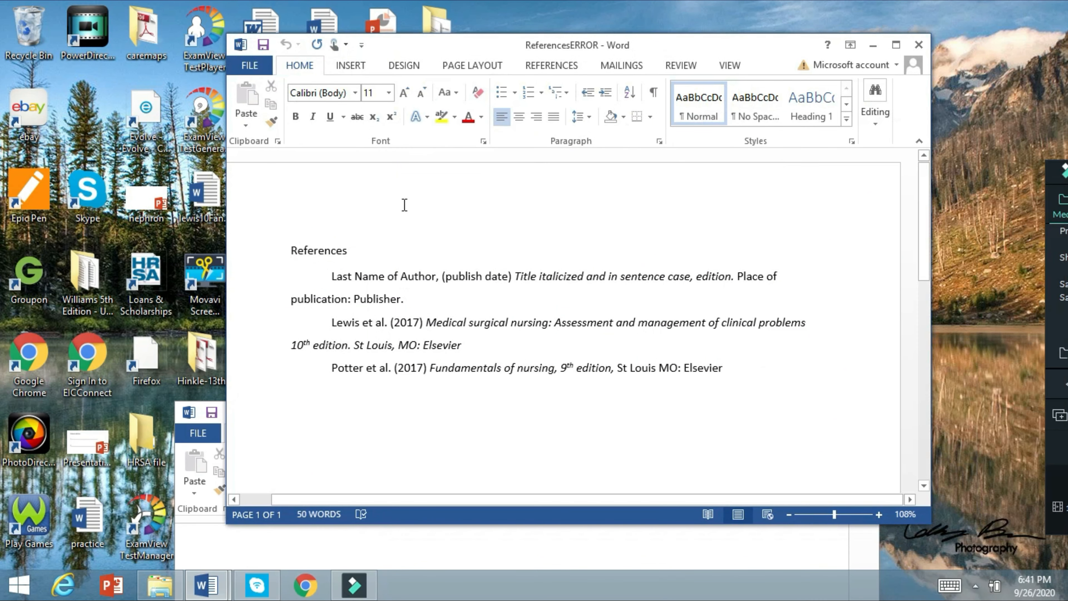
Center the References heading in the ReferencesERROR document
drag(354, 250, 291, 252)
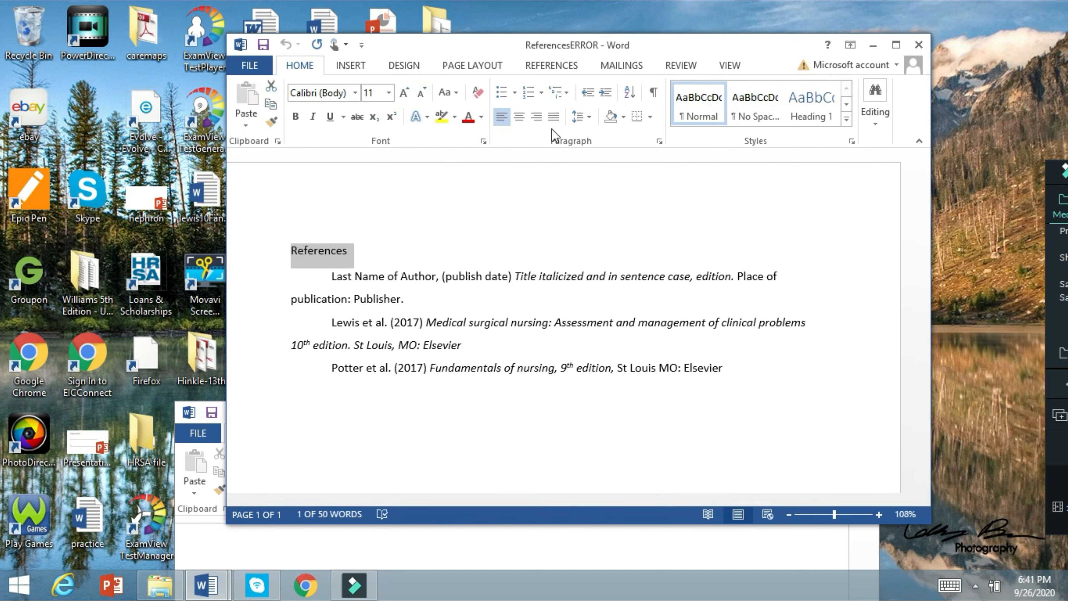
click(520, 117)
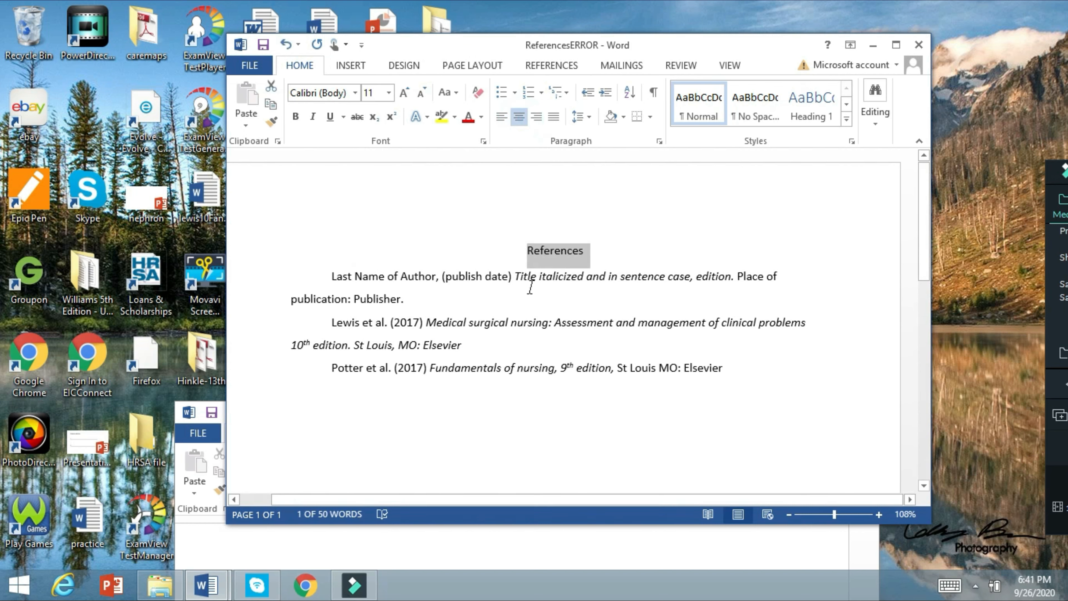
Format all reference entries below the heading with a hanging indent, double line spacing and no added space between paragraphs of the same style
drag(734, 373, 310, 278)
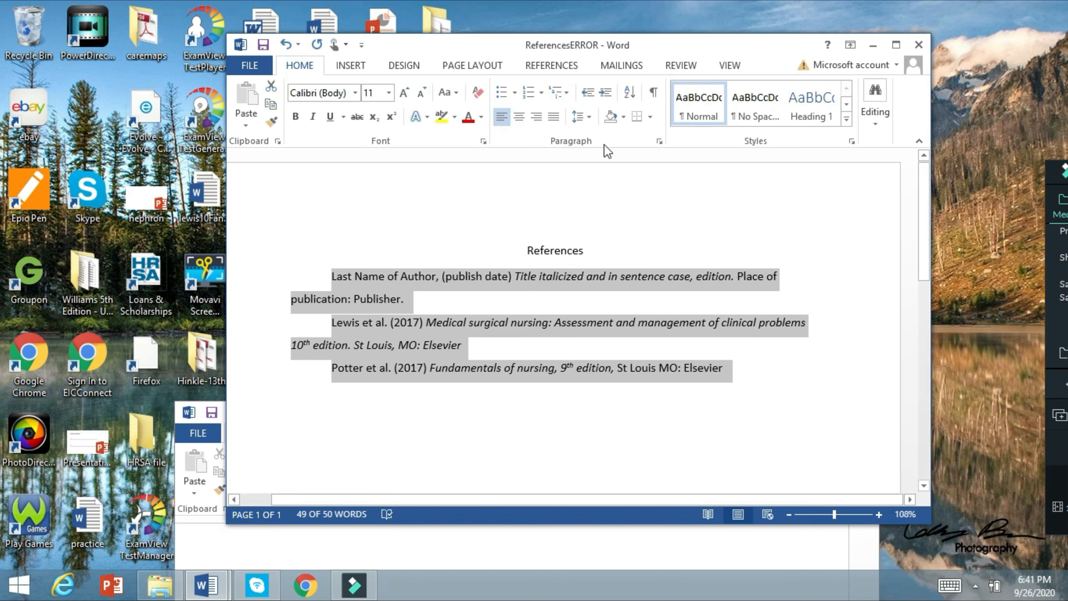
click(660, 143)
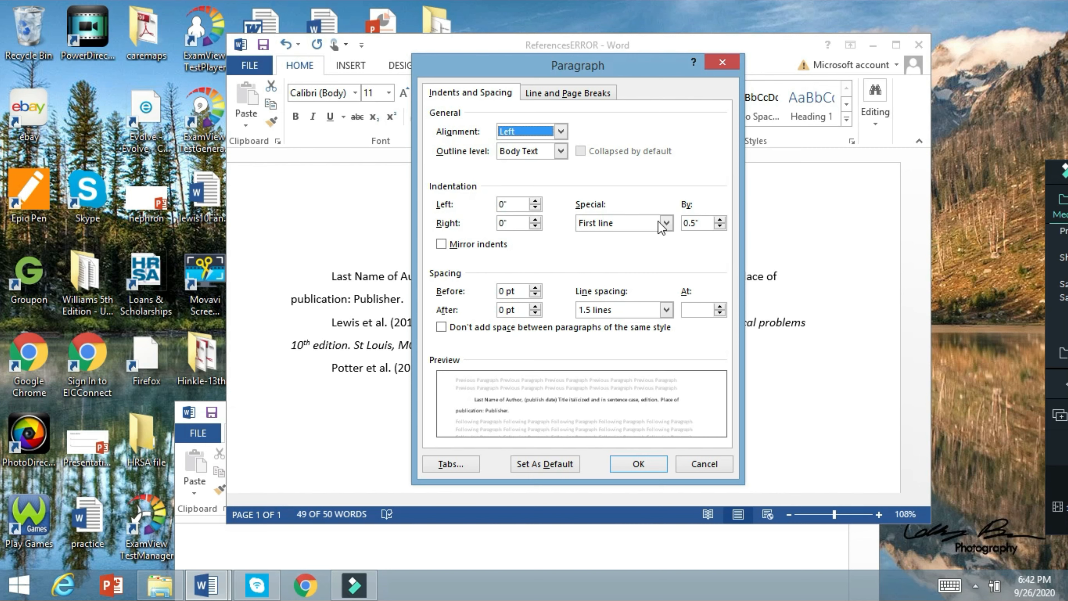
click(666, 225)
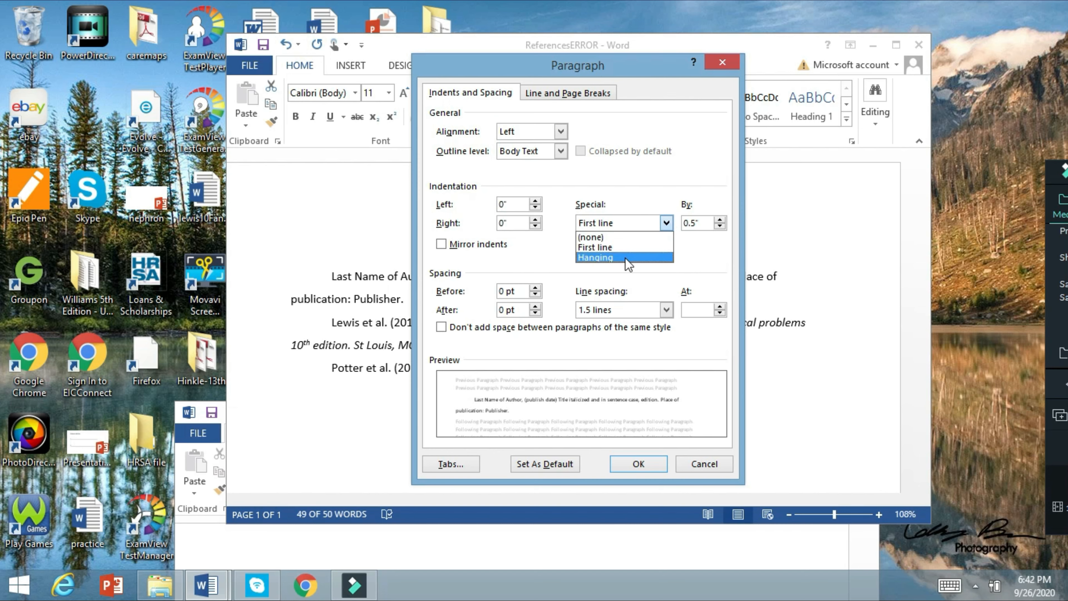
click(586, 258)
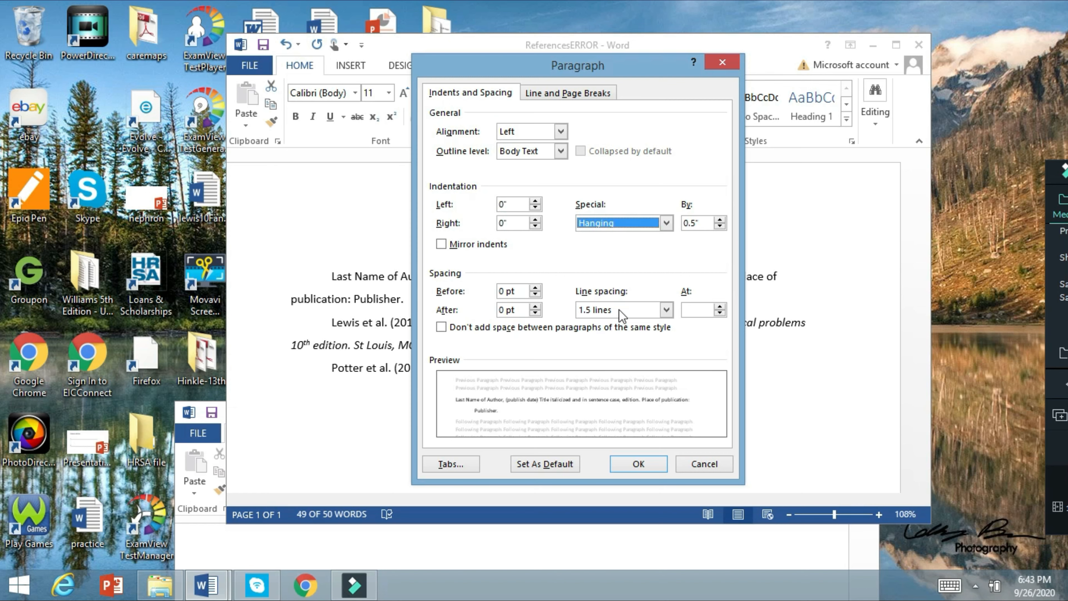
click(666, 310)
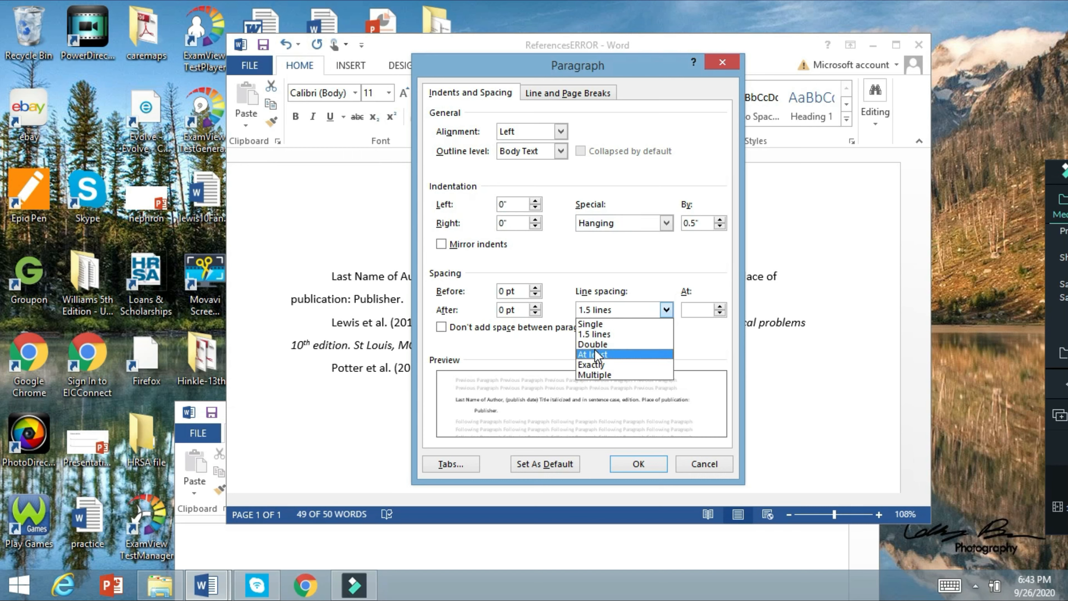
click(588, 345)
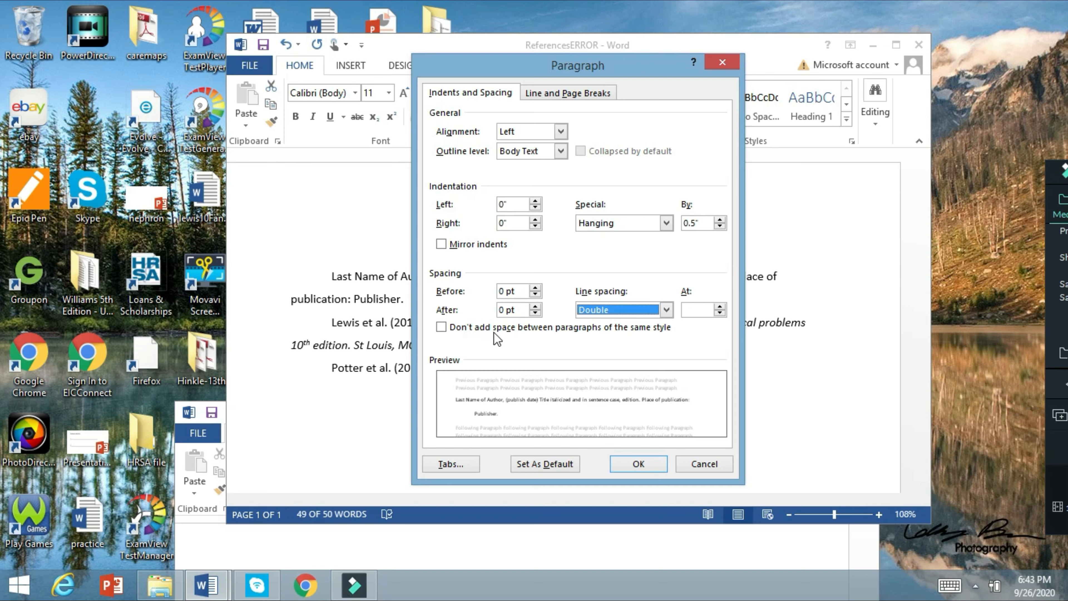
click(441, 327)
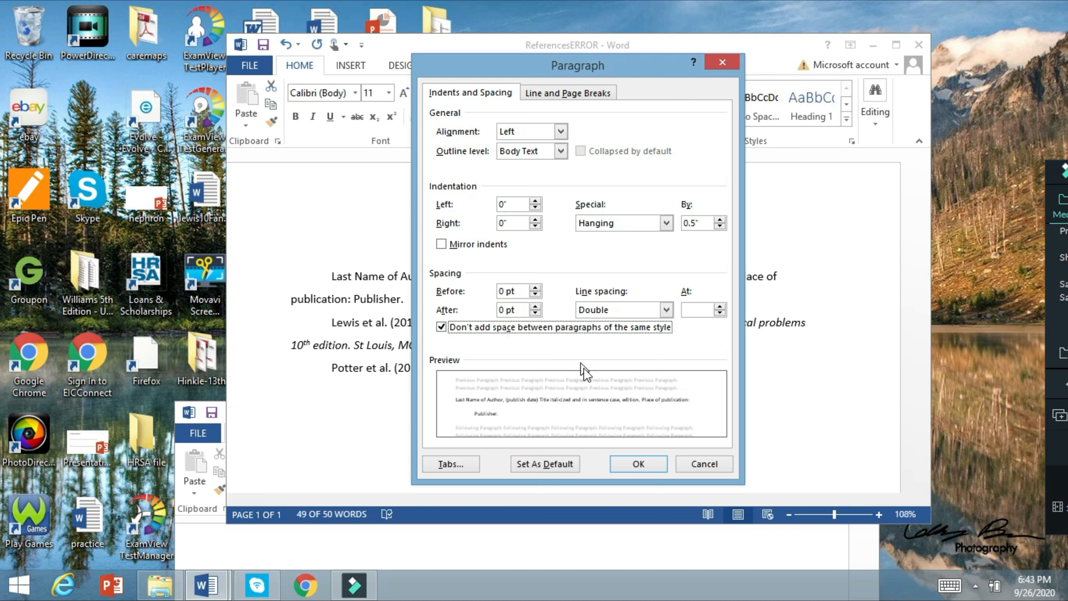
key(Return)
click(485, 415)
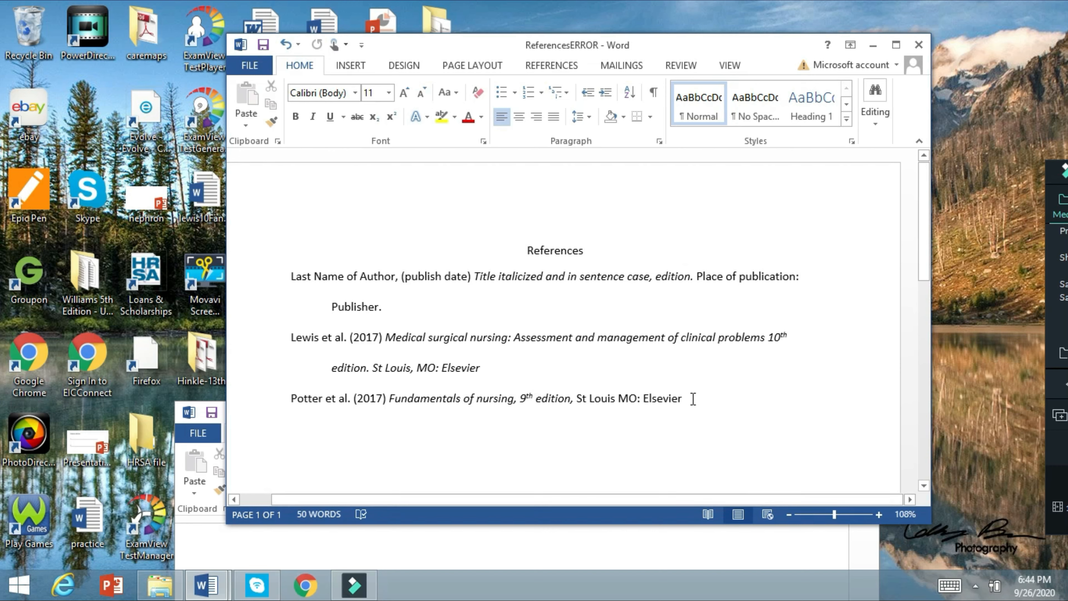
drag(693, 399, 296, 291)
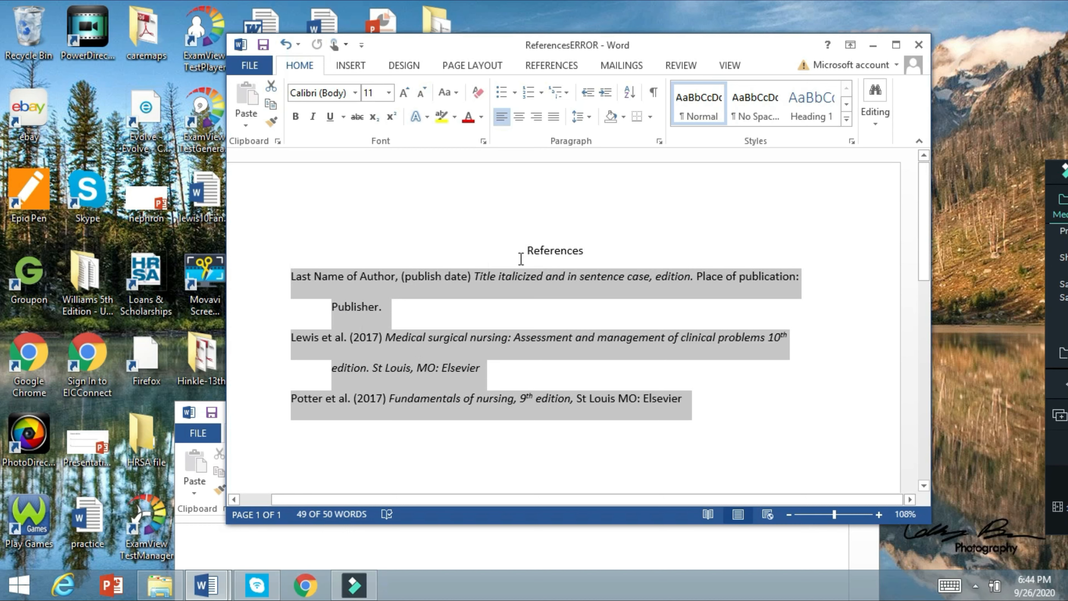
click(389, 93)
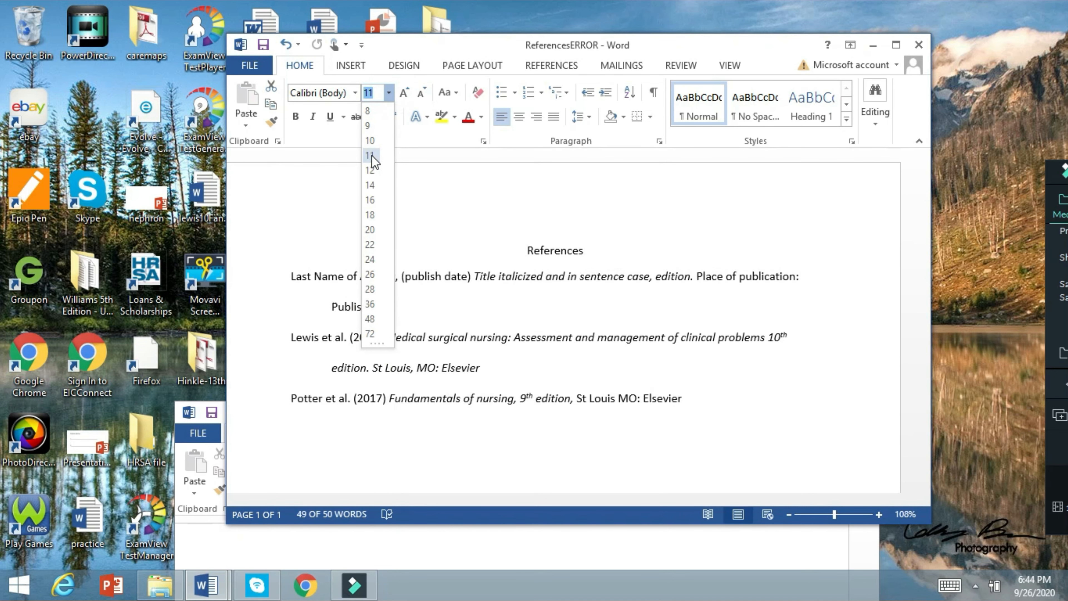
click(715, 399)
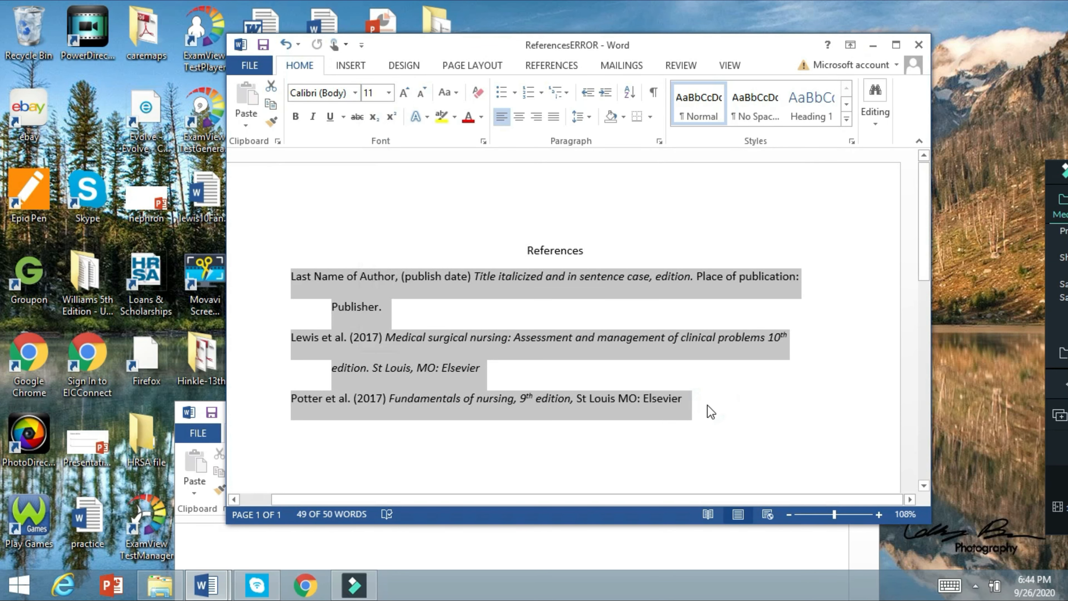
click(698, 401)
click(665, 439)
click(681, 400)
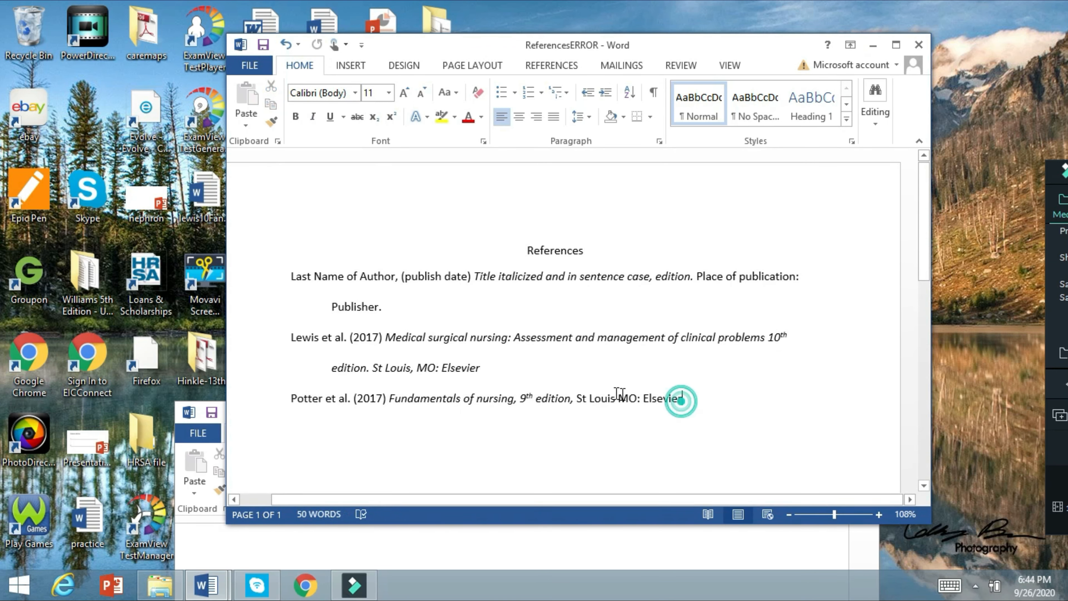
Set the font size of the References heading and all reference entries to 12
drag(684, 399, 426, 252)
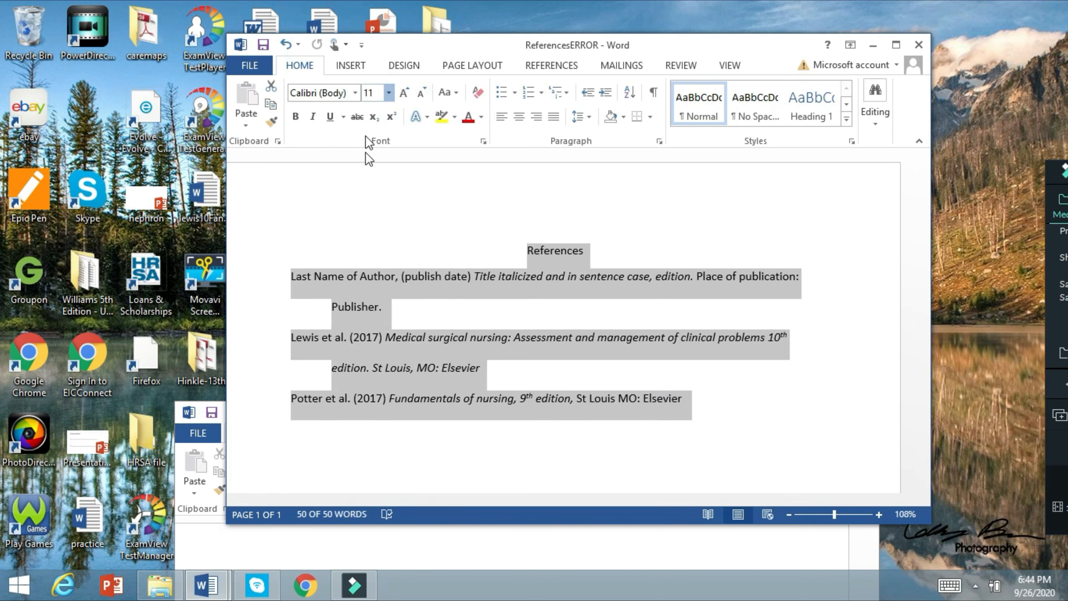
click(389, 93)
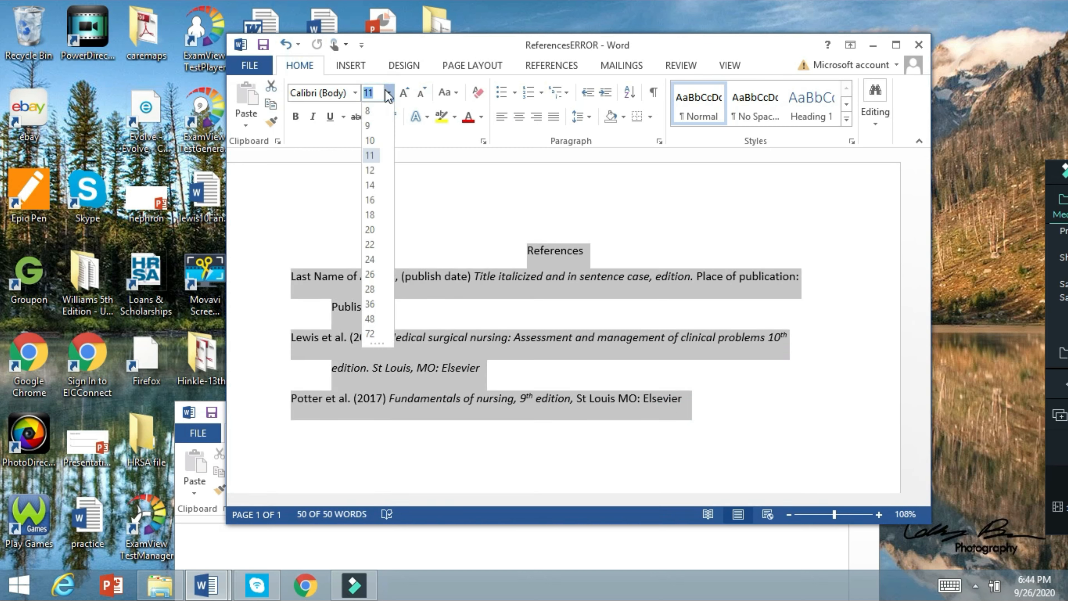
click(370, 170)
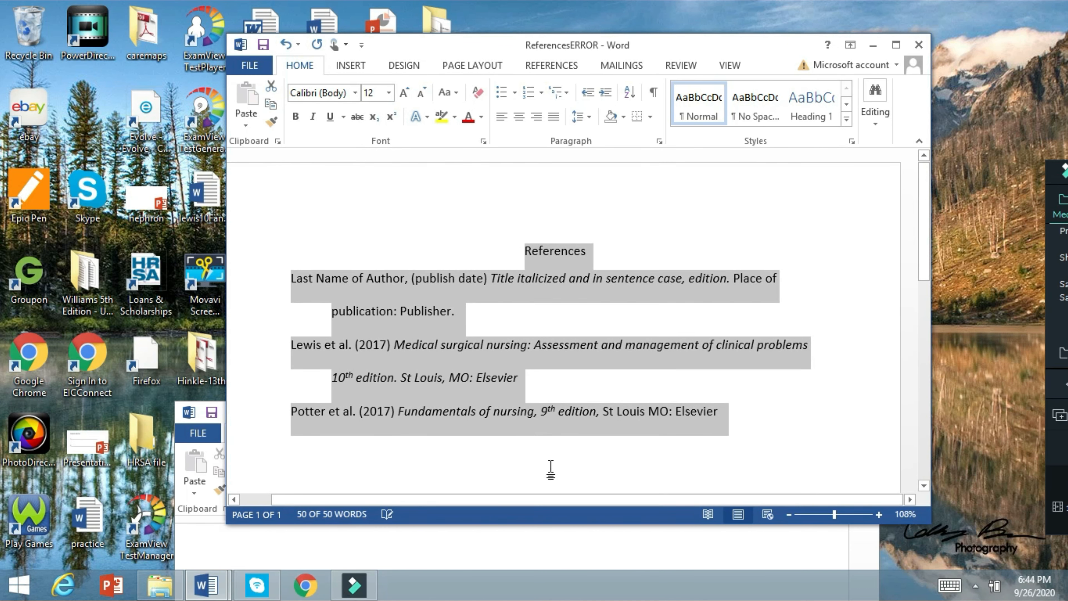
click(550, 469)
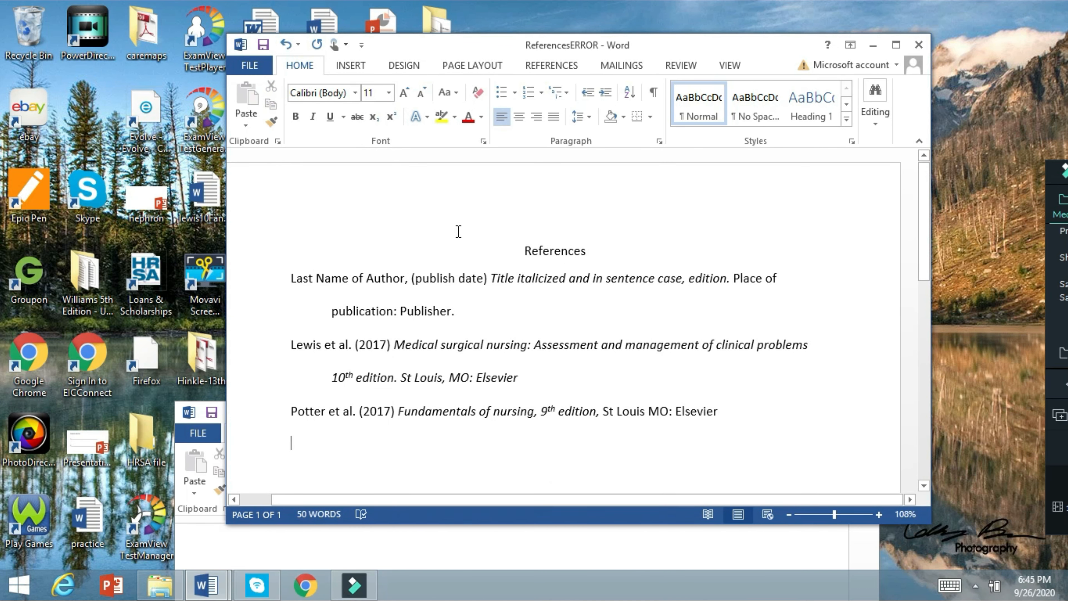
Change the font of the References heading and all reference entries to Times New Roman
drag(728, 414, 453, 250)
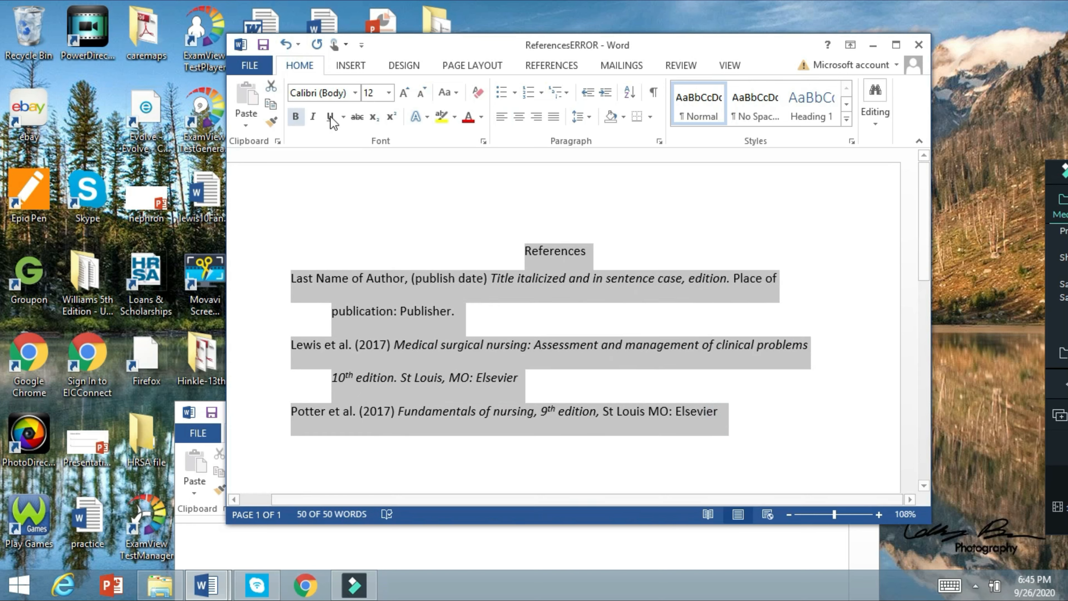
click(355, 92)
click(354, 93)
click(355, 94)
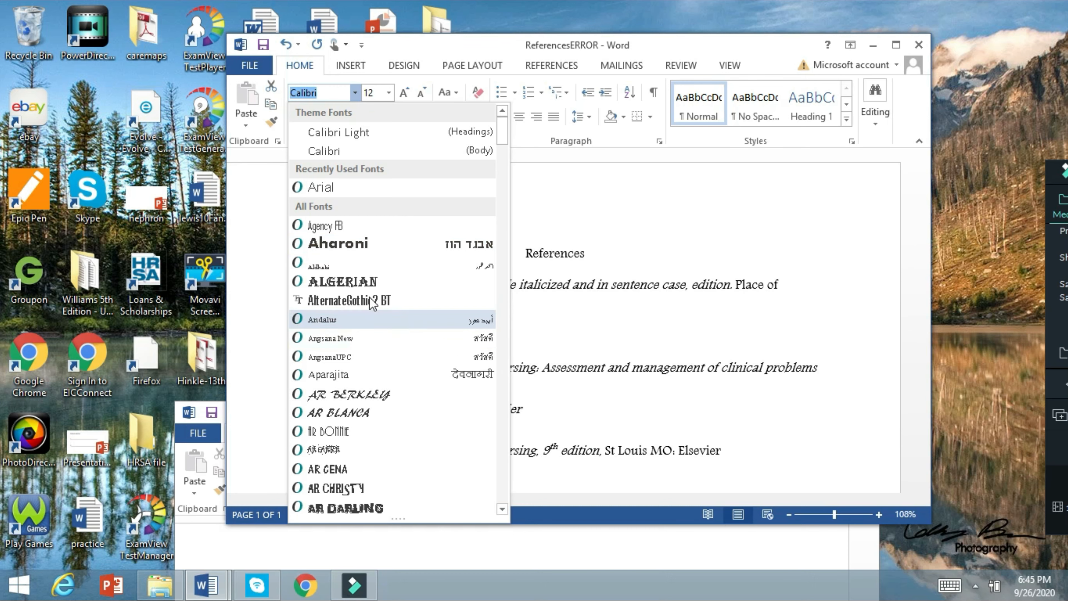
scroll(354, 291, down, 2)
scroll(353, 358, down, 16)
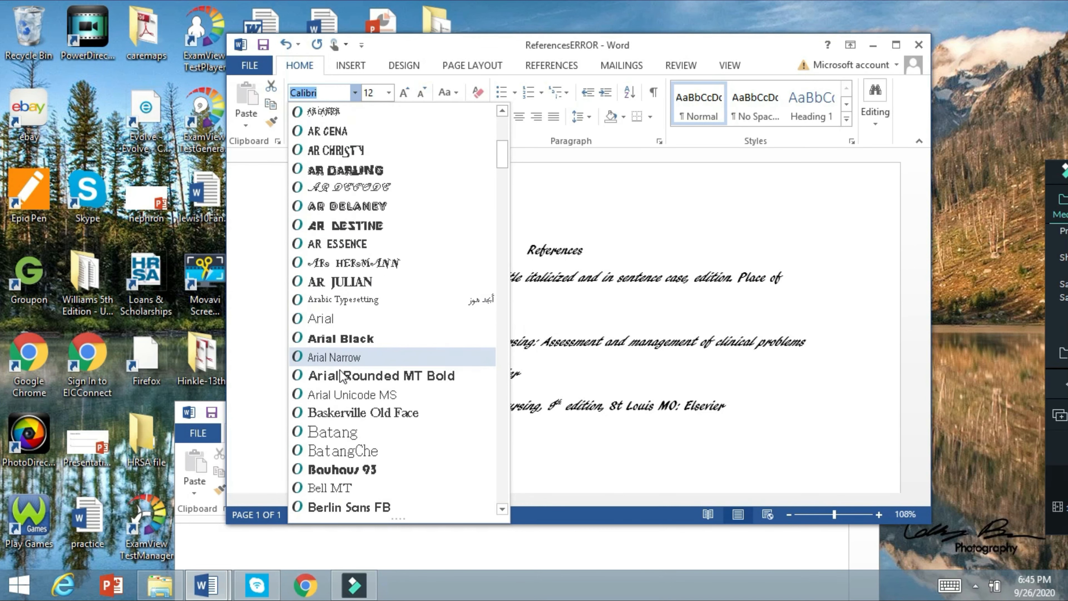
scroll(332, 407, down, 20)
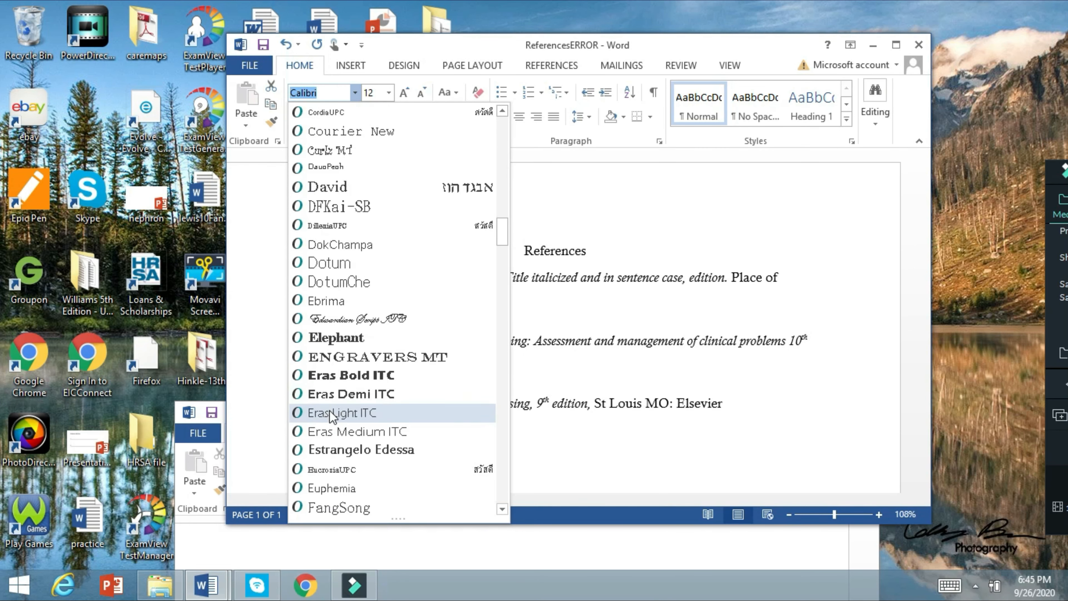
scroll(337, 457, down, 17)
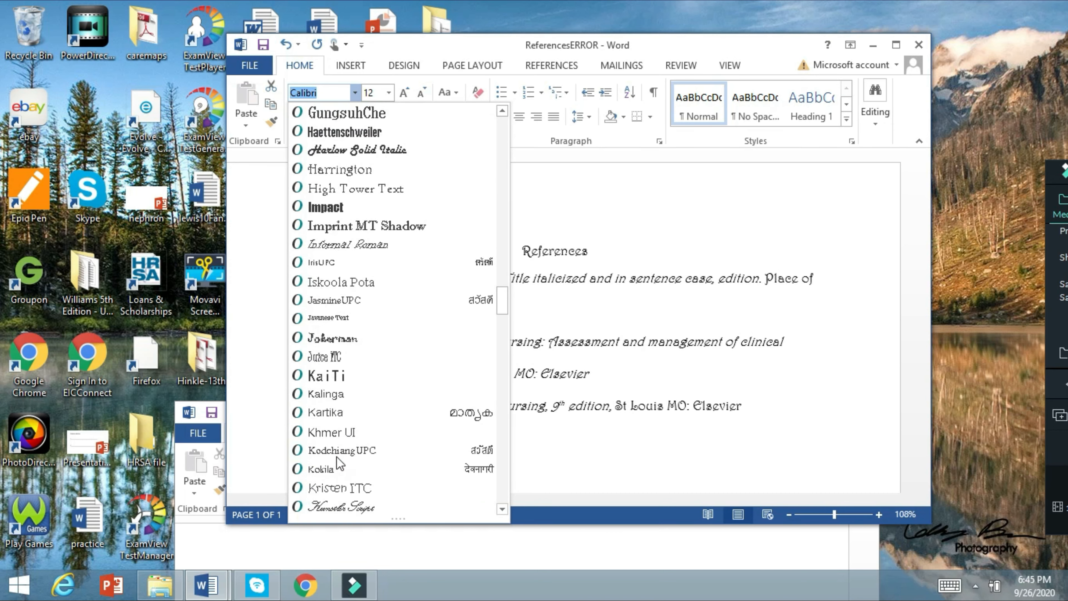
scroll(324, 458, down, 14)
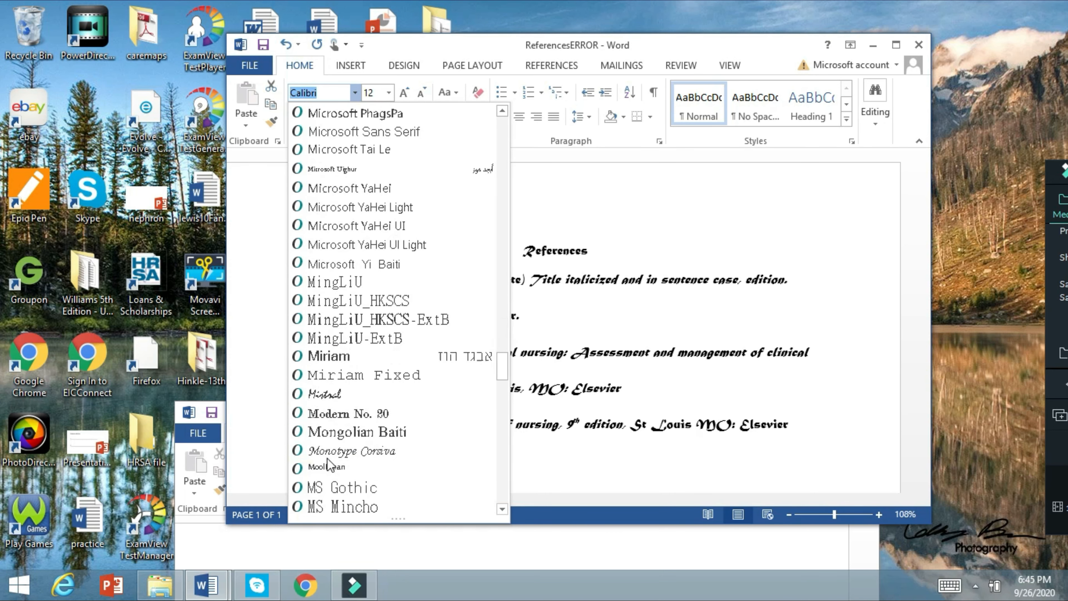
scroll(317, 457, down, 15)
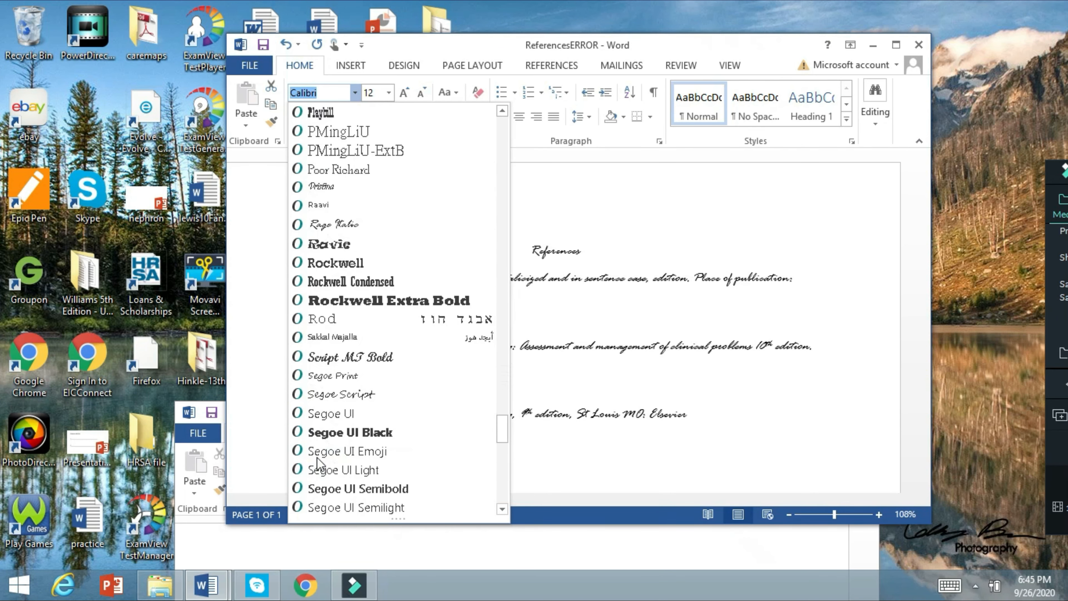
scroll(317, 457, down, 3)
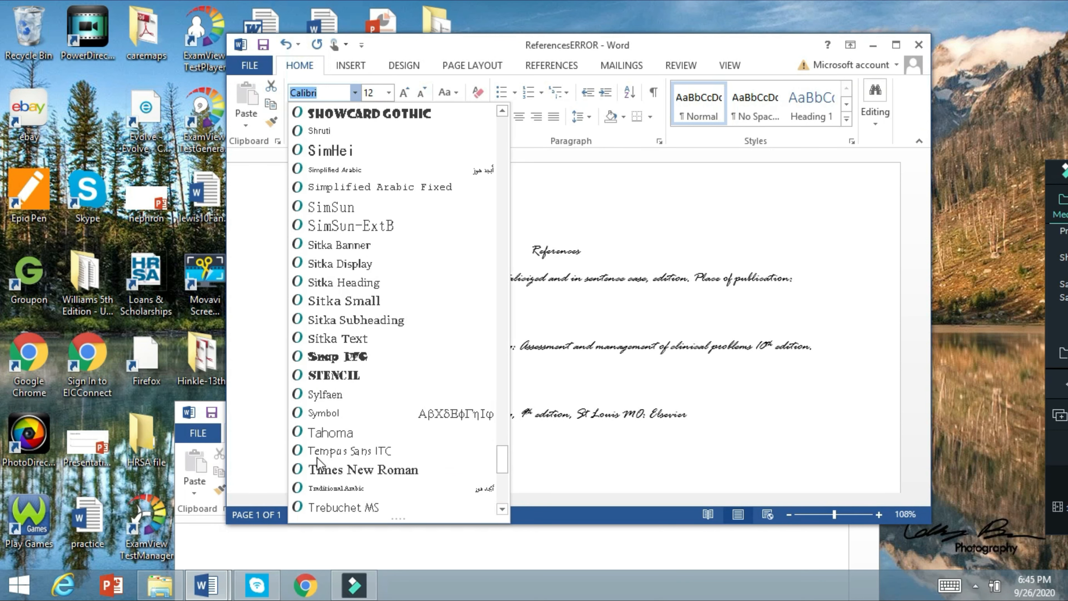
click(333, 470)
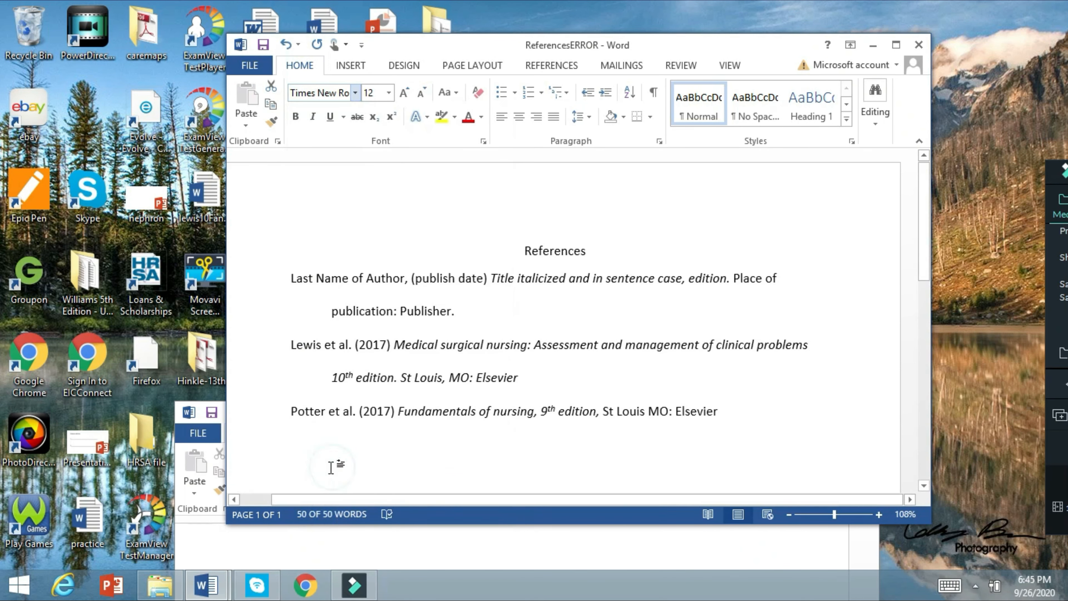
click(477, 461)
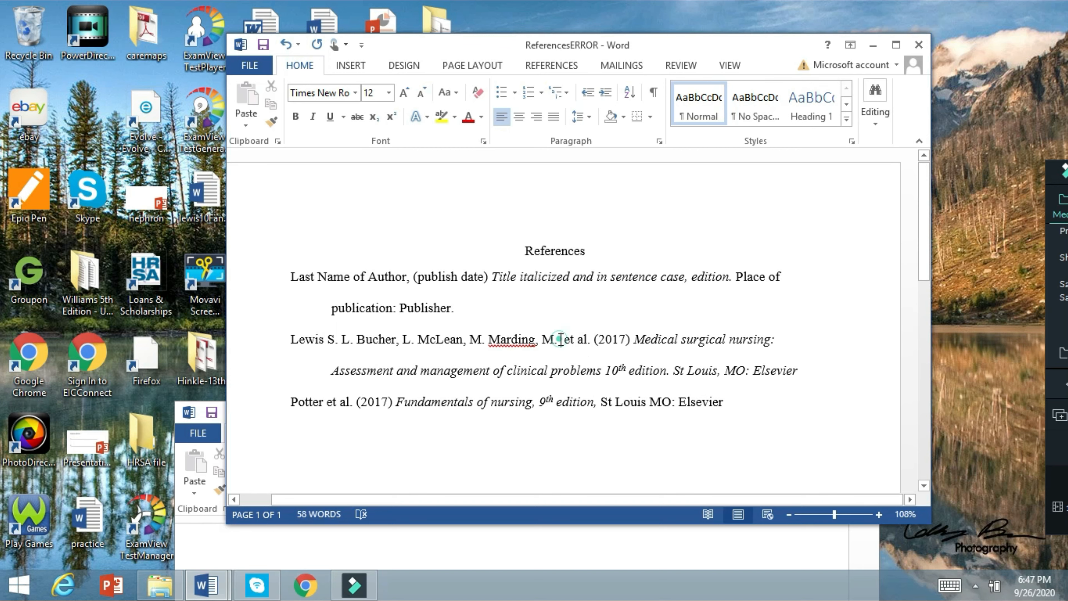
Delete the extra space and "et al." between the author list and (2017) in the medical surgical nursing reference
drag(560, 339, 563, 340)
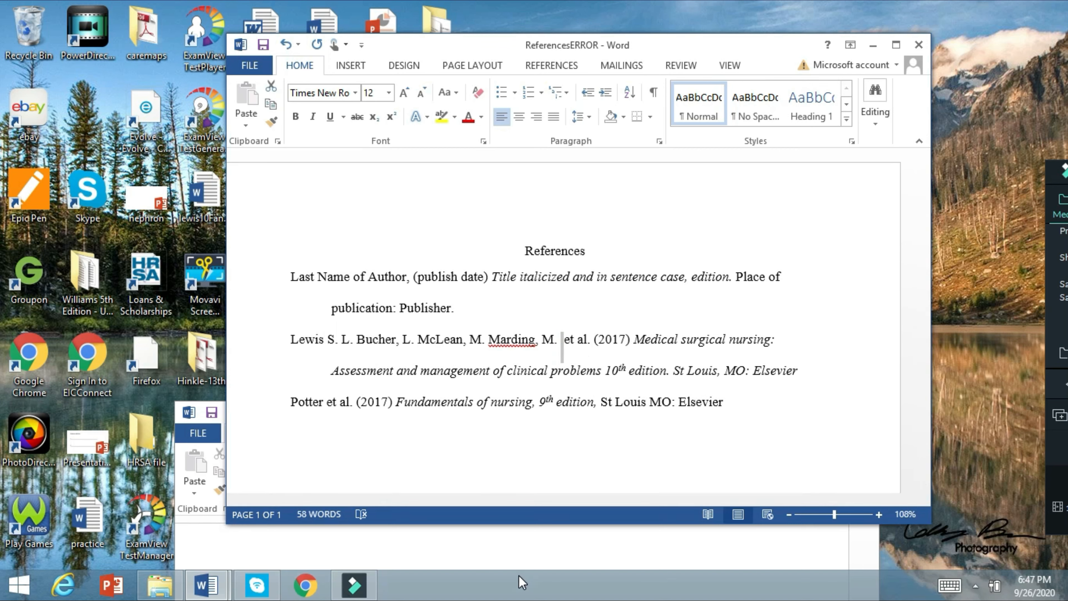
key(Delete)
key(Delete)
key(Delete)
key(Delete)
key(Delete)
key(Delete)
key(Delete)
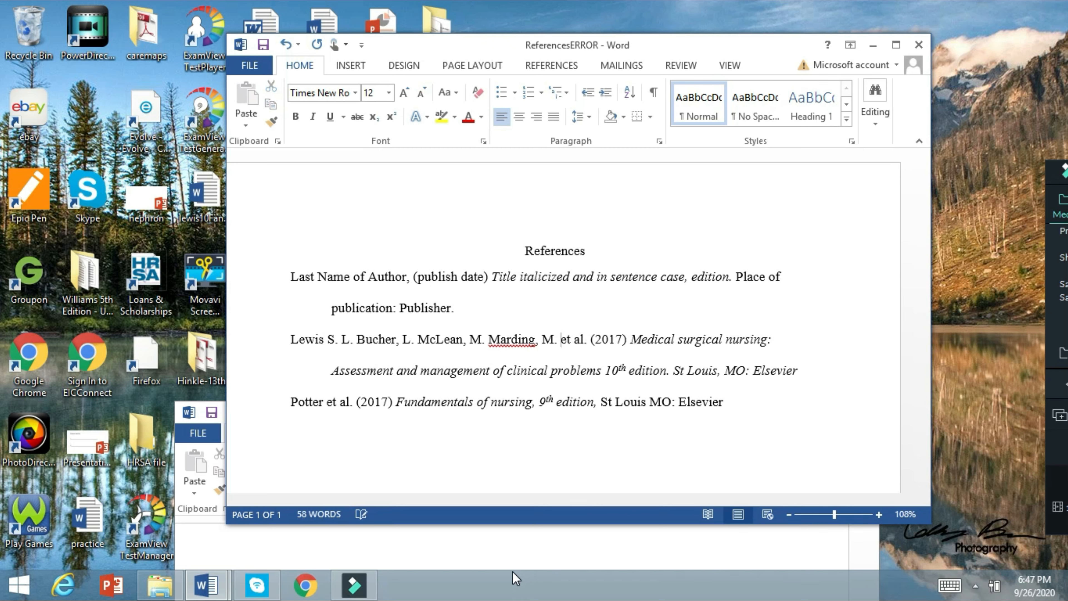
key(Delete)
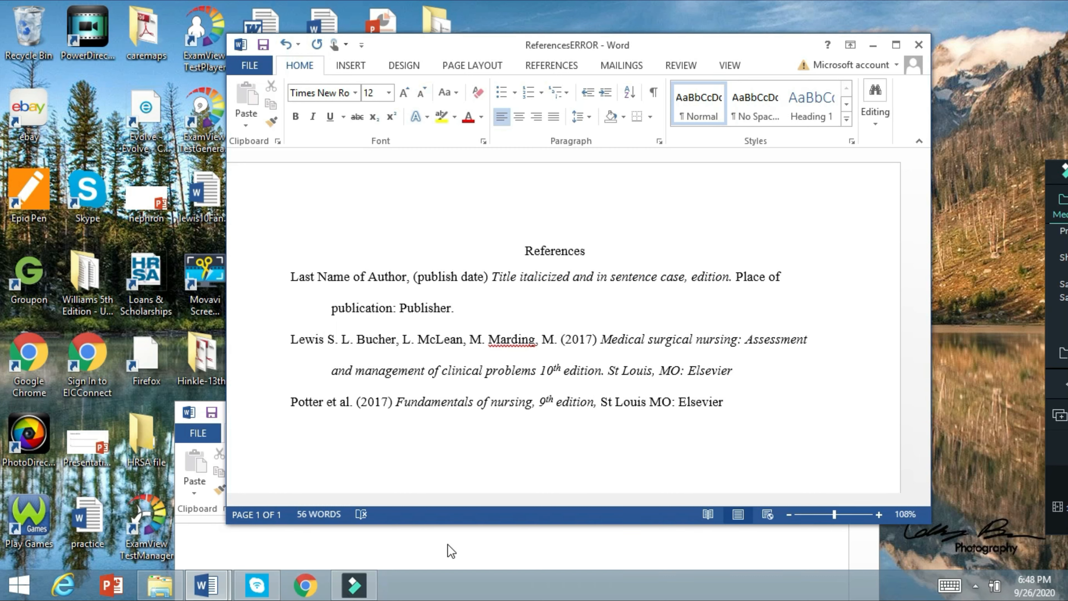
key(Left)
key(Right)
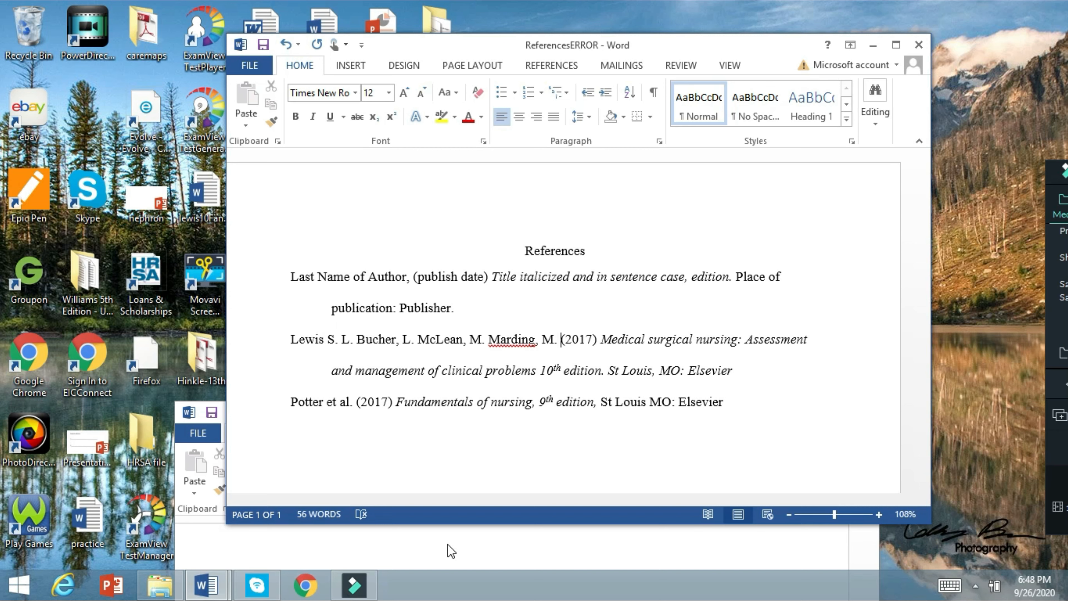